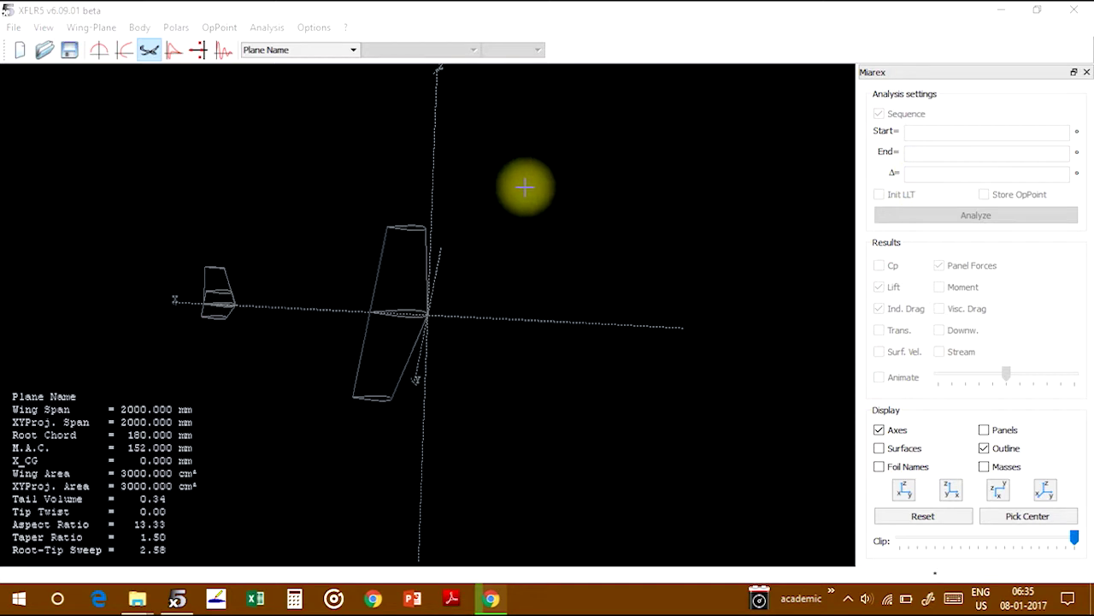
# Step: Rotate the 3D view so the plane is seen from the side
pyautogui.click(578, 7)
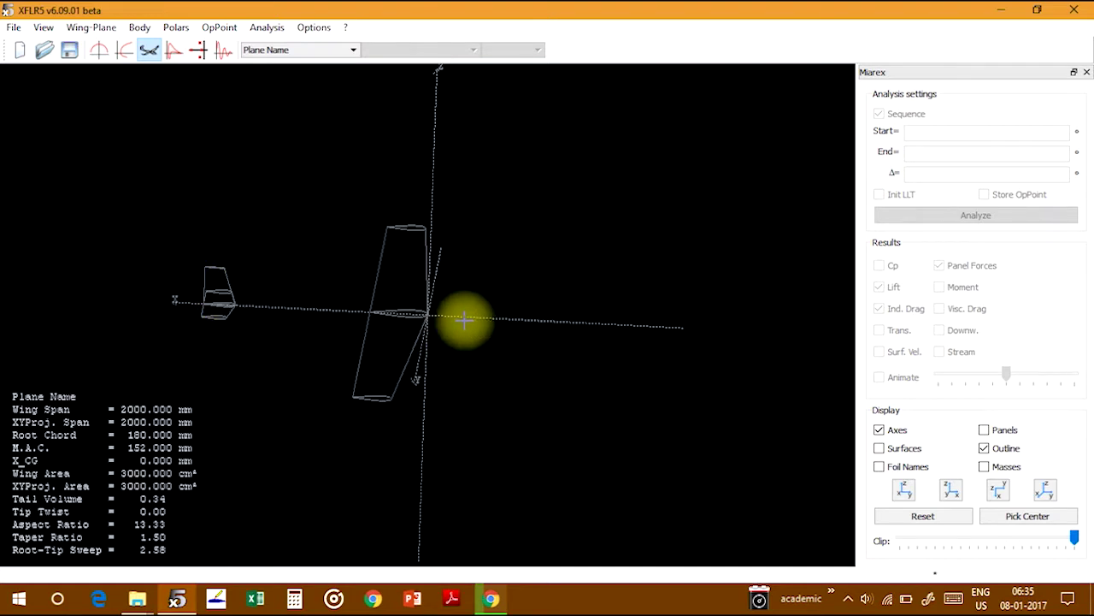
pyautogui.moveTo(447, 310); pyautogui.dragTo(453, 272)
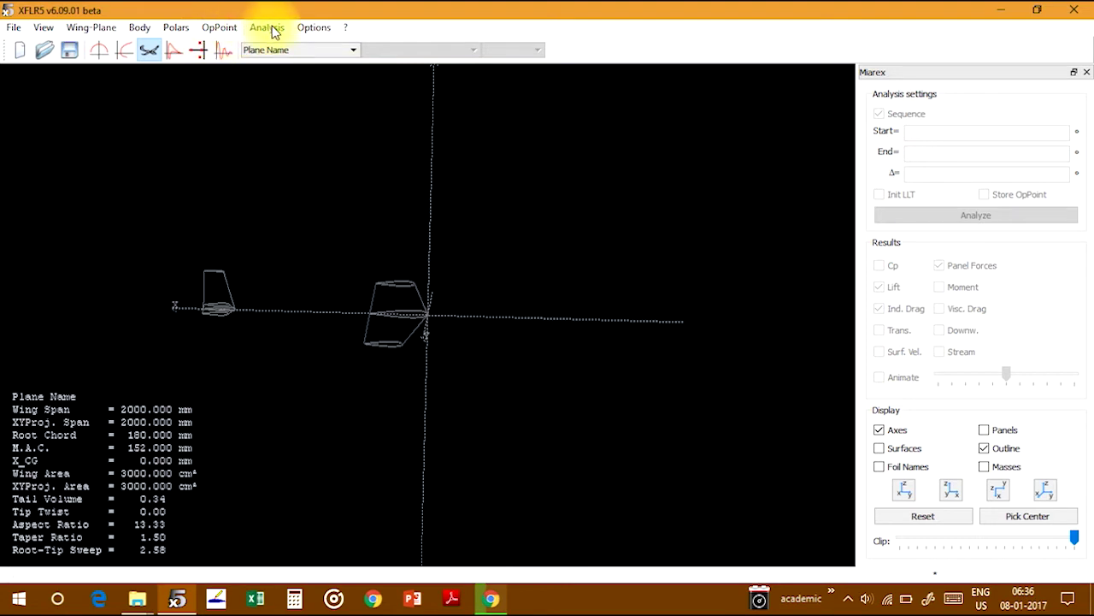
pyautogui.click(217, 28)
# Step: Start a new plane analysis definition (T1-10.0 m/s-VLM1) and move its dialog up and left
pyautogui.moveTo(182, 29)
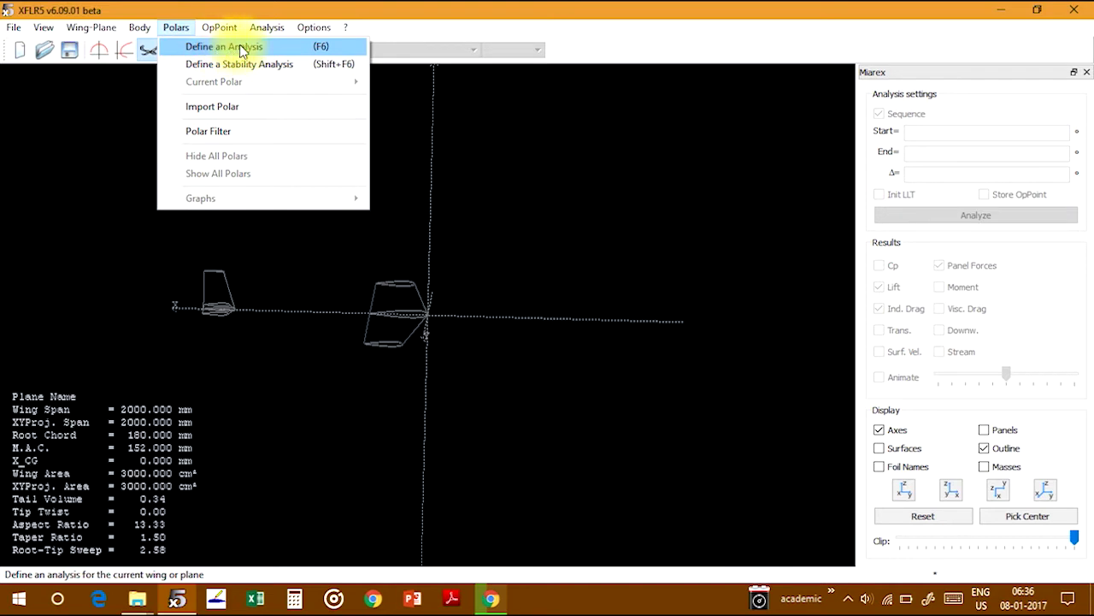
pyautogui.click(300, 52)
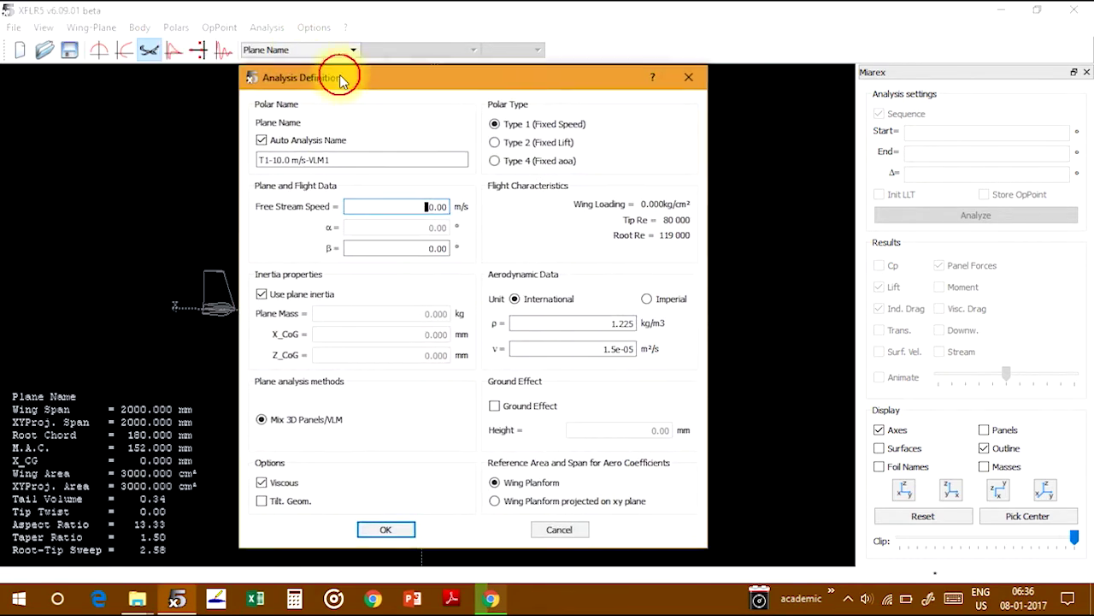
pyautogui.moveTo(354, 69); pyautogui.dragTo(293, 39)
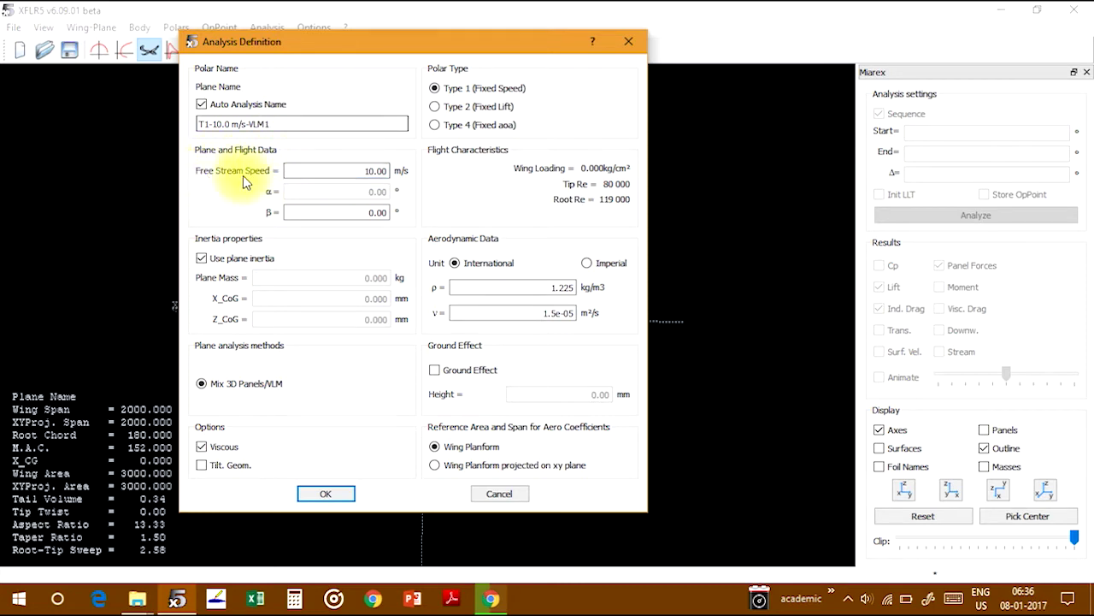
# Step: Set the free stream speed to 15 m/s
pyautogui.doubleClick(376, 171)
pyautogui.click(294, 213)
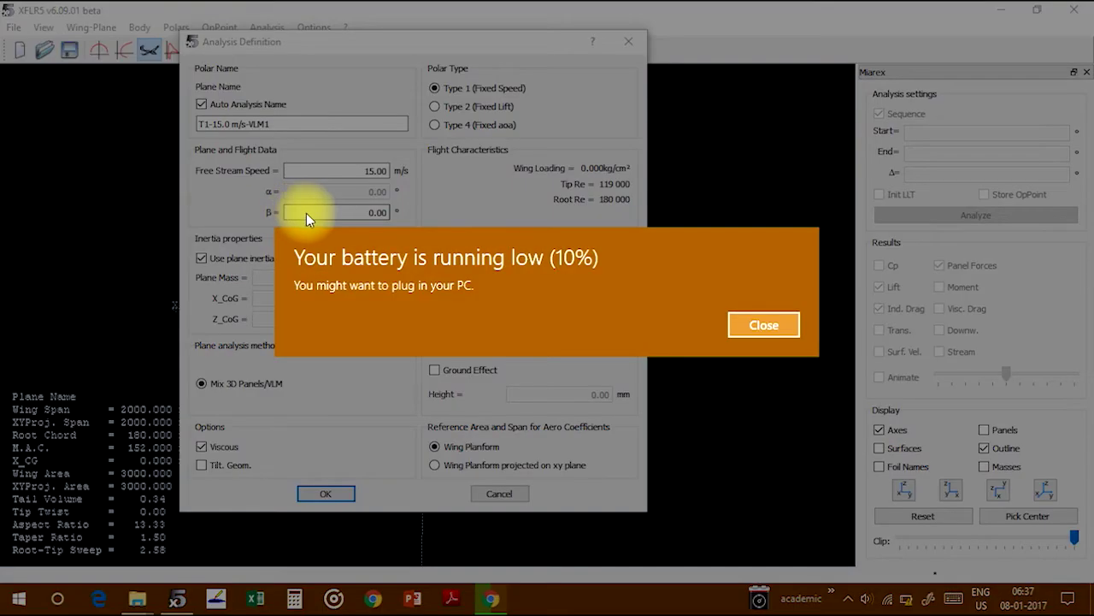
pyautogui.click(762, 333)
# Step: Re-enter sideslip β as 0 and switch the analysis to inviscid
pyautogui.click(361, 212)
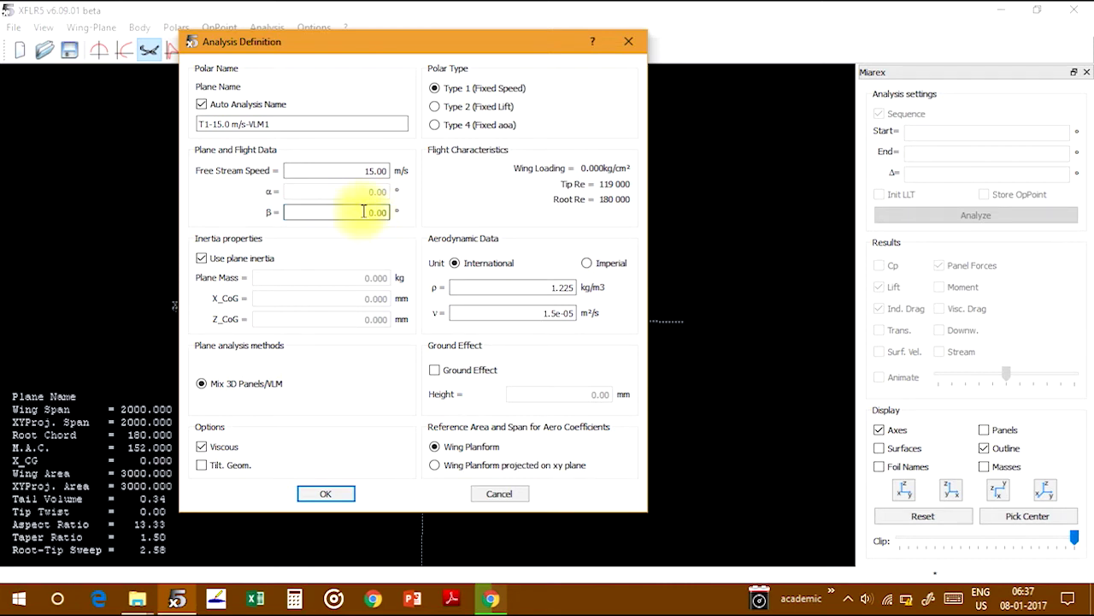
pyautogui.doubleClick(359, 212)
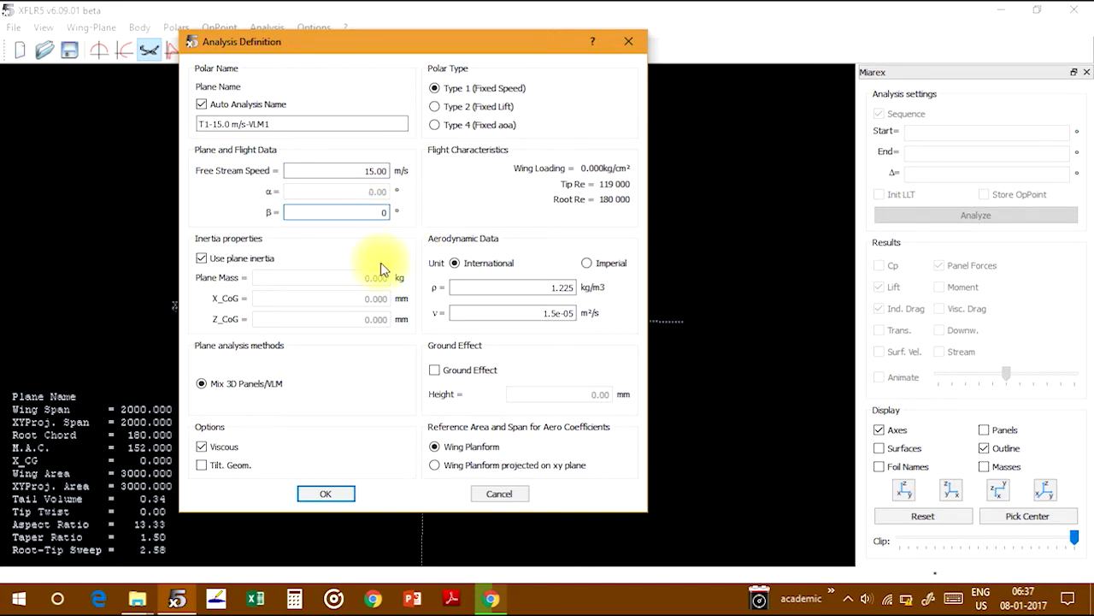
pyautogui.write('0')
pyautogui.doubleClick(383, 213)
pyautogui.click(368, 211)
pyautogui.click(373, 211)
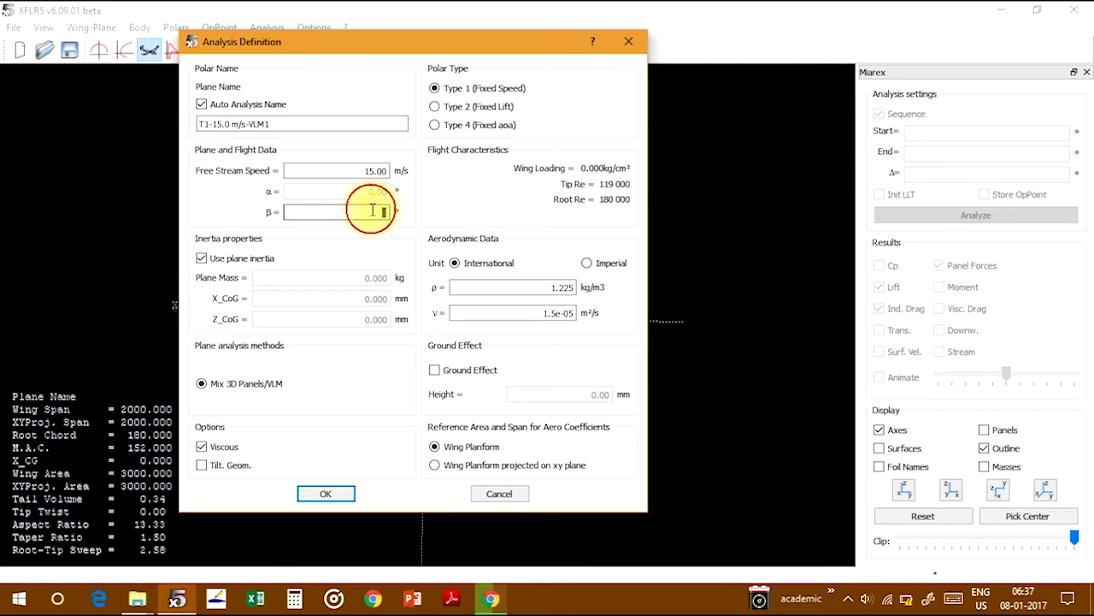
pyautogui.click(362, 214)
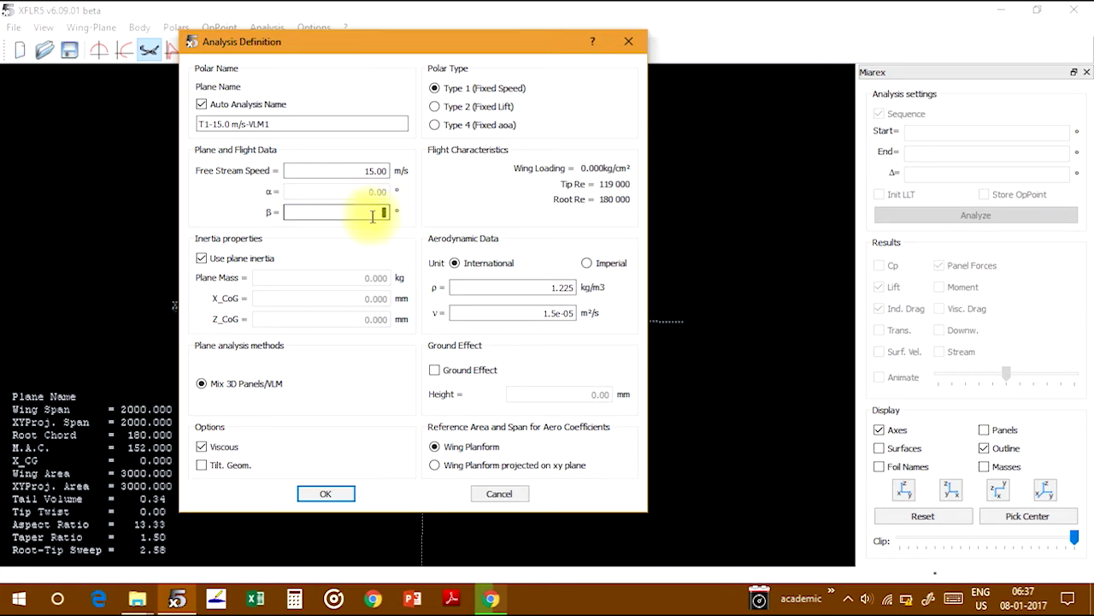
pyautogui.click(194, 248)
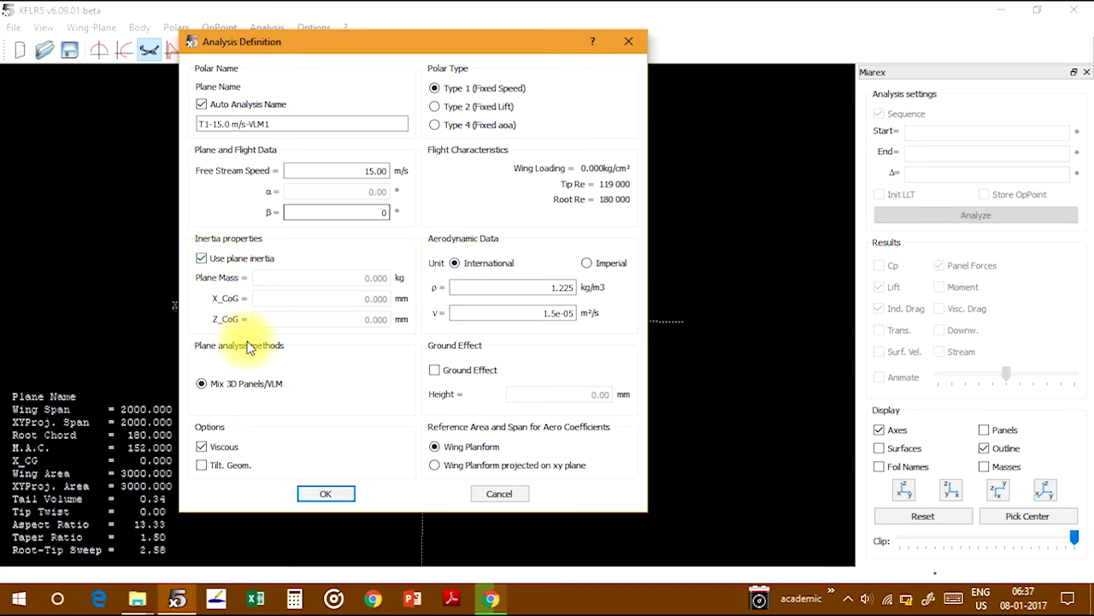
pyautogui.click(202, 446)
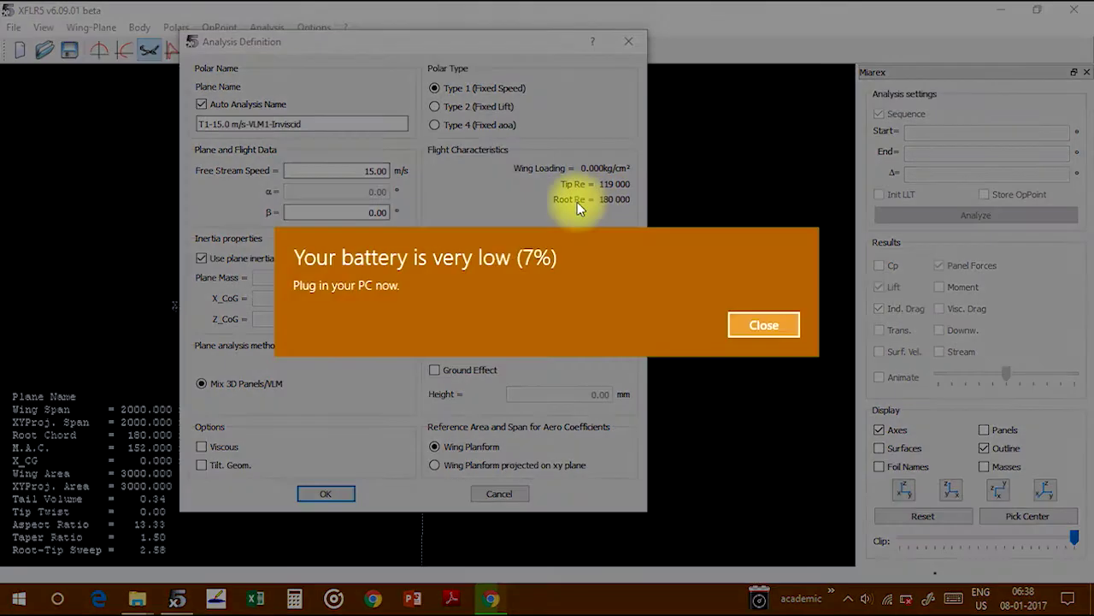
# Step: Review air density 1.225 kg/m3 and kinematic viscosity 1.5e-05 m²/s in the analysis definition
pyautogui.click(769, 325)
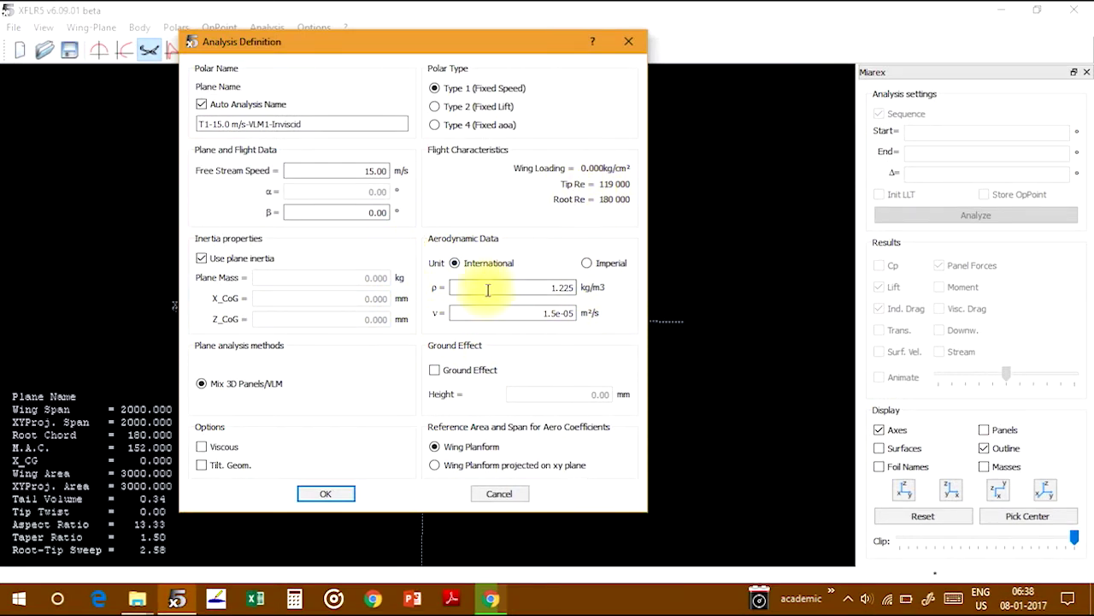
pyautogui.moveTo(518, 289); pyautogui.dragTo(571, 289)
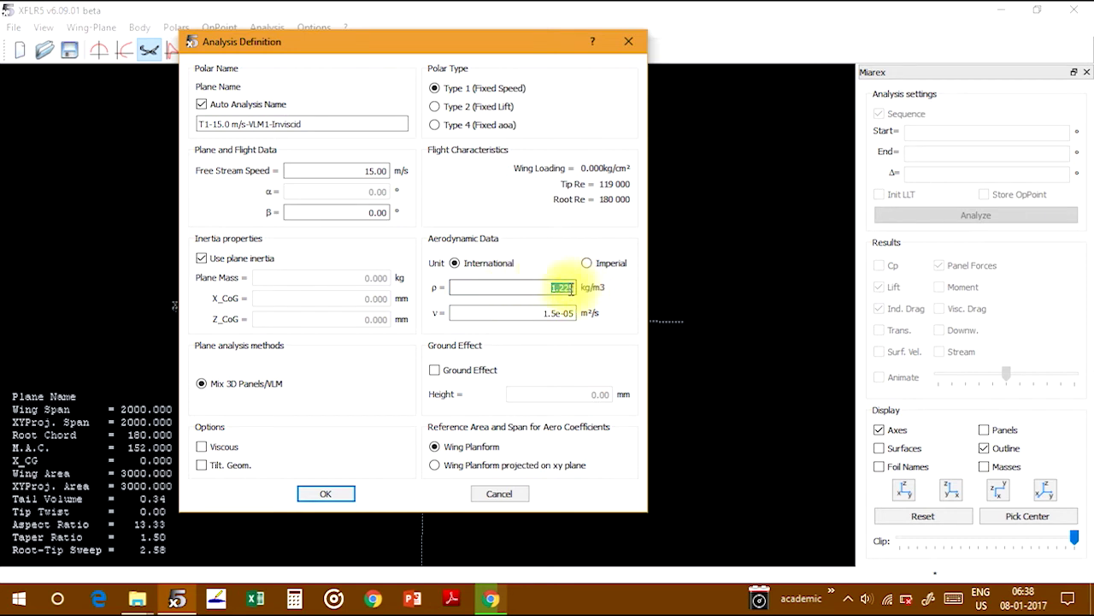
pyautogui.moveTo(504, 307); pyautogui.dragTo(565, 314)
pyautogui.click(518, 311)
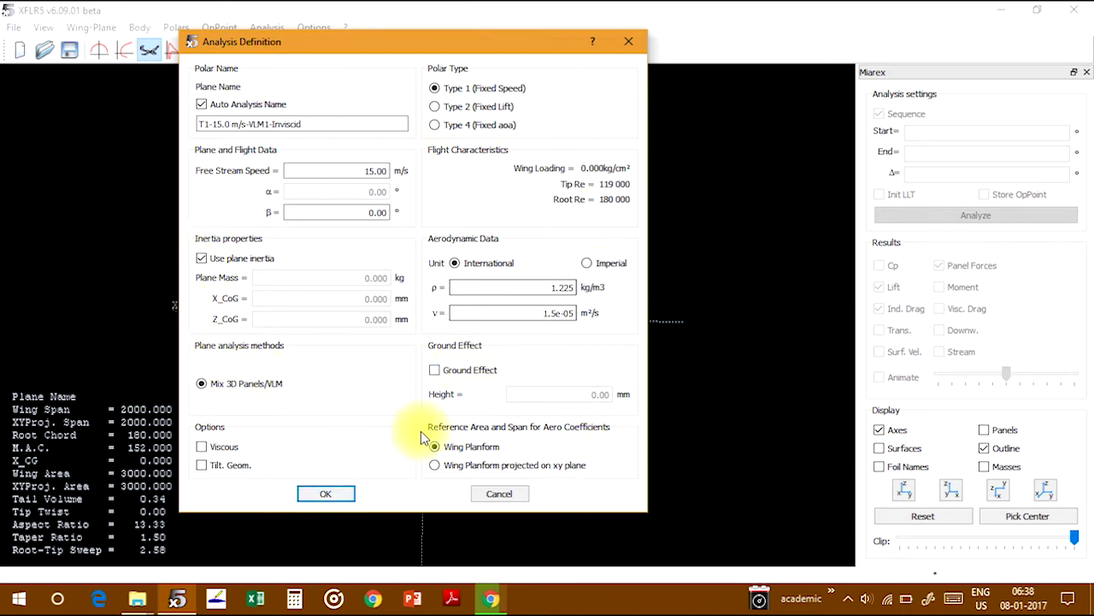
pyautogui.click(326, 496)
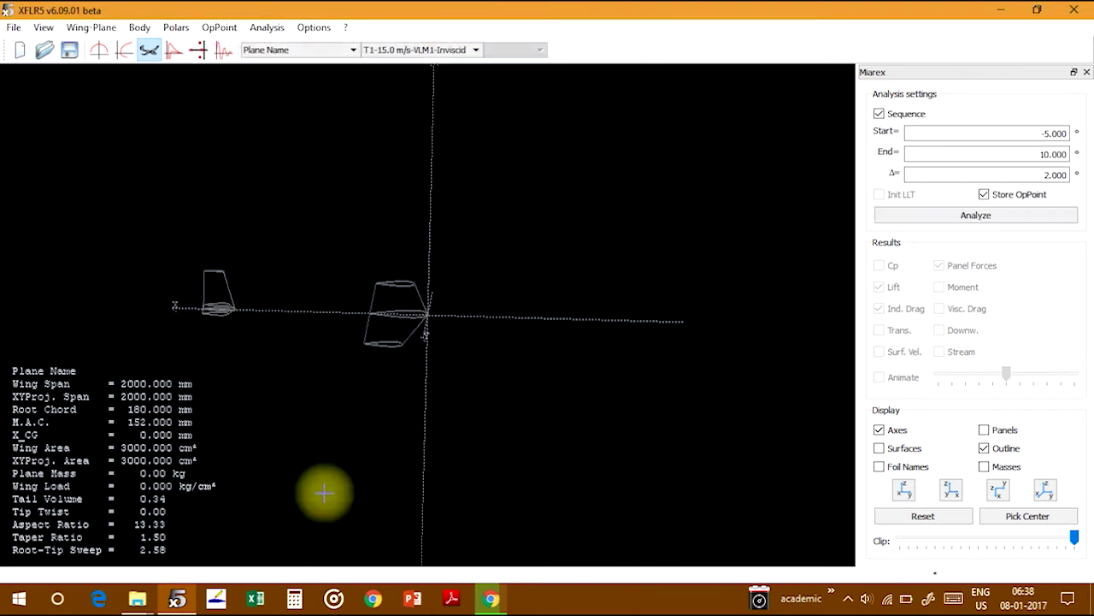
pyautogui.click(989, 134)
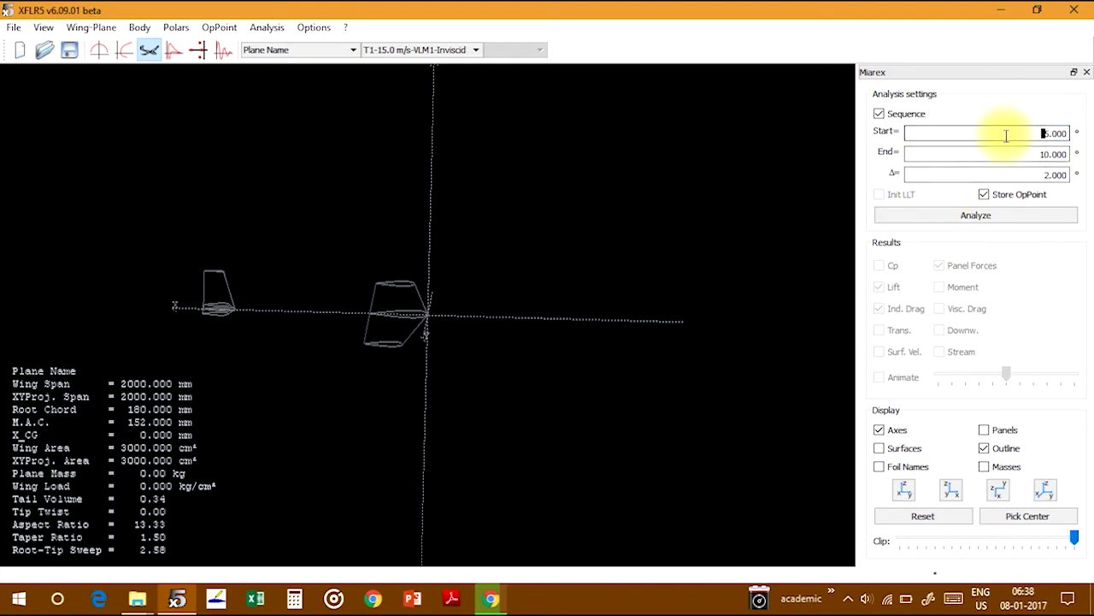
pyautogui.moveTo(1048, 133); pyautogui.dragTo(1025, 134)
pyautogui.click(878, 114)
pyautogui.click(878, 113)
pyautogui.press('Delete')
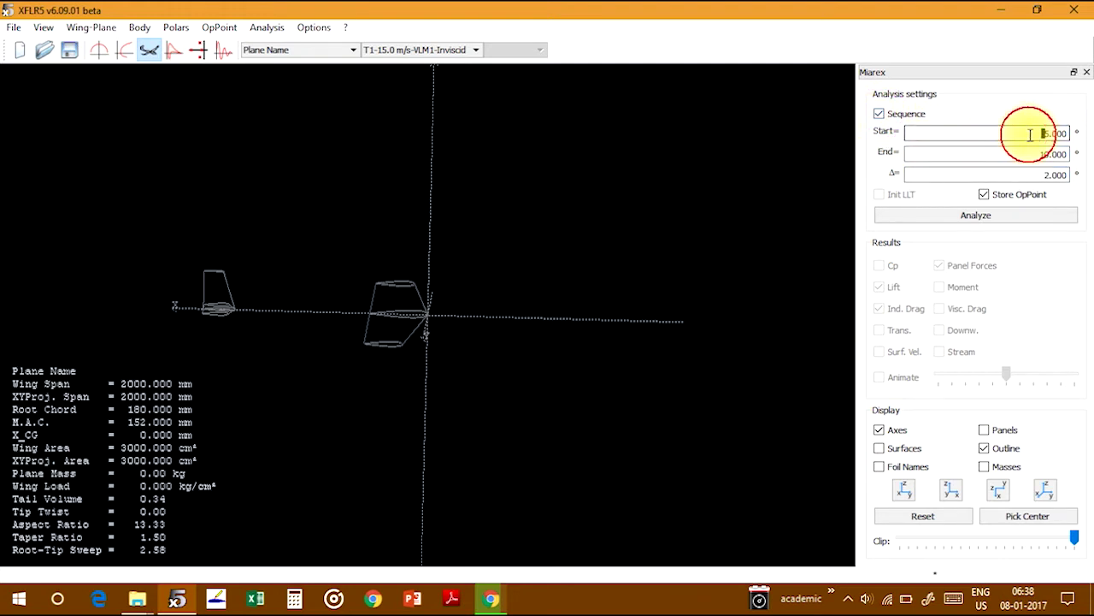
pyautogui.write('-')
pyautogui.click(1040, 153)
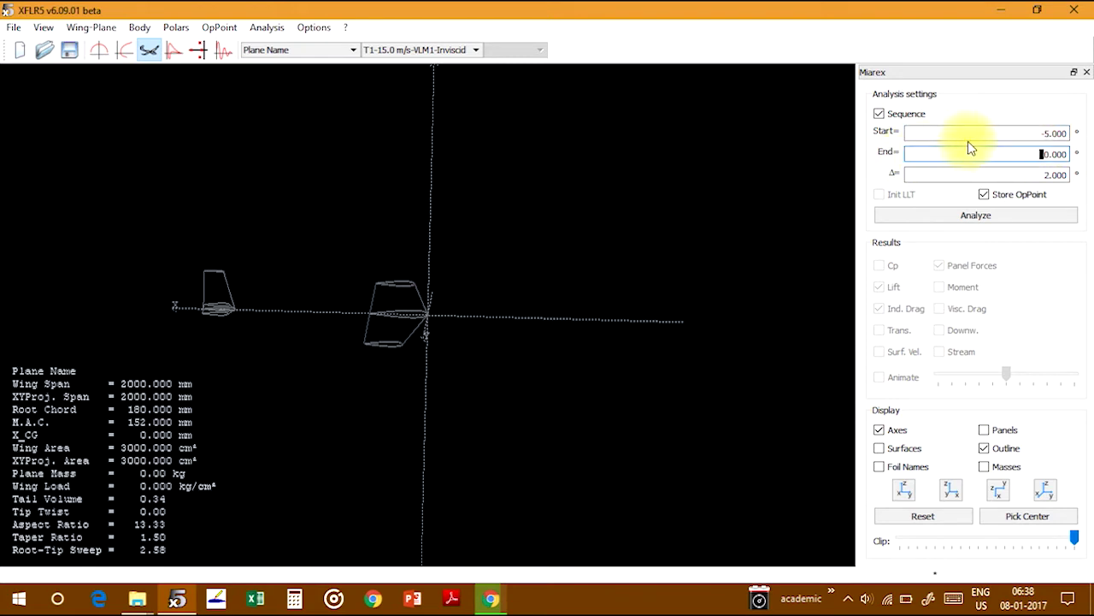
pyautogui.click(990, 129)
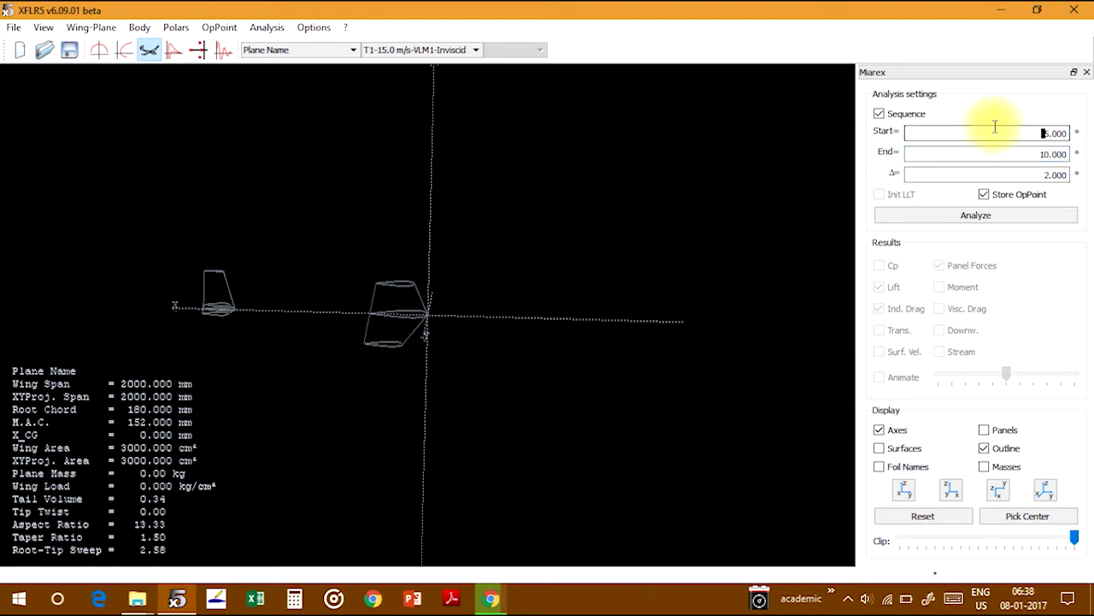
pyautogui.click(1039, 154)
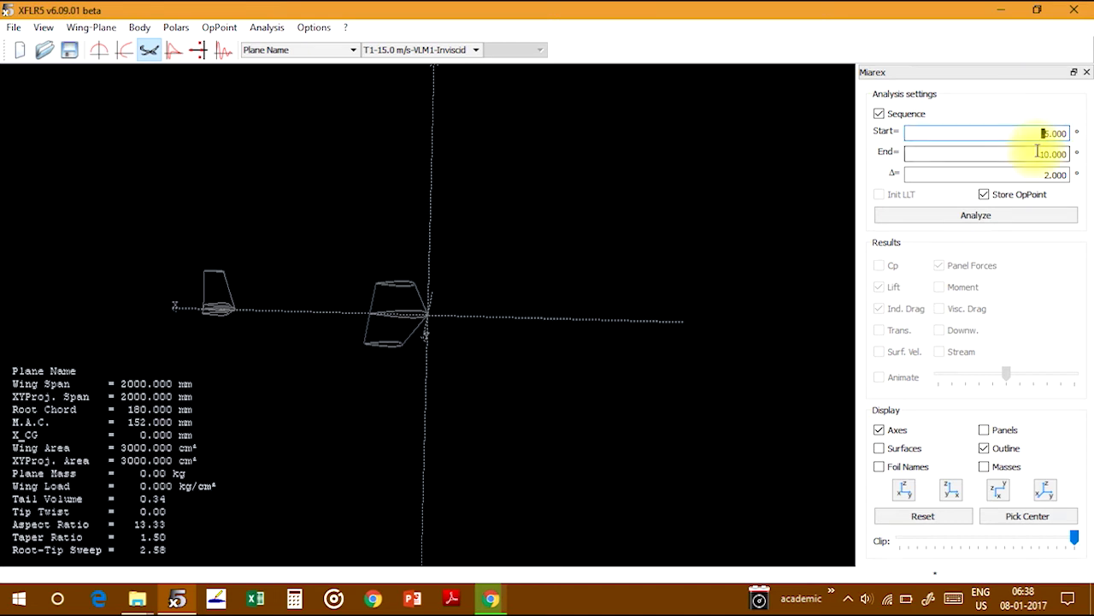
pyautogui.click(1043, 174)
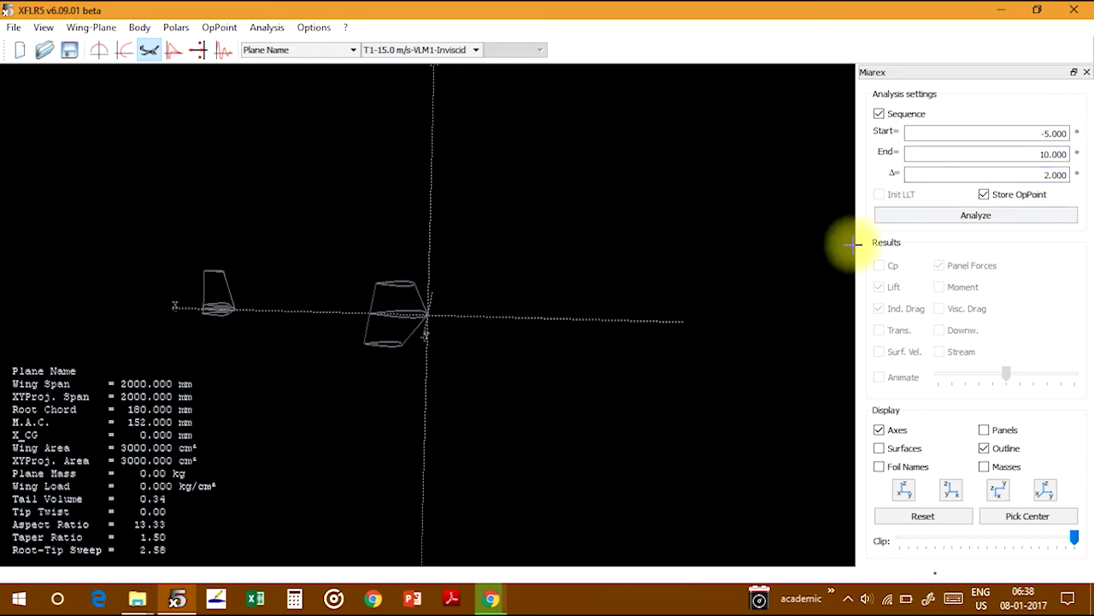
# Step: Run the alpha sequence, then hide lift and panel forces and show induced drag
pyautogui.click(991, 224)
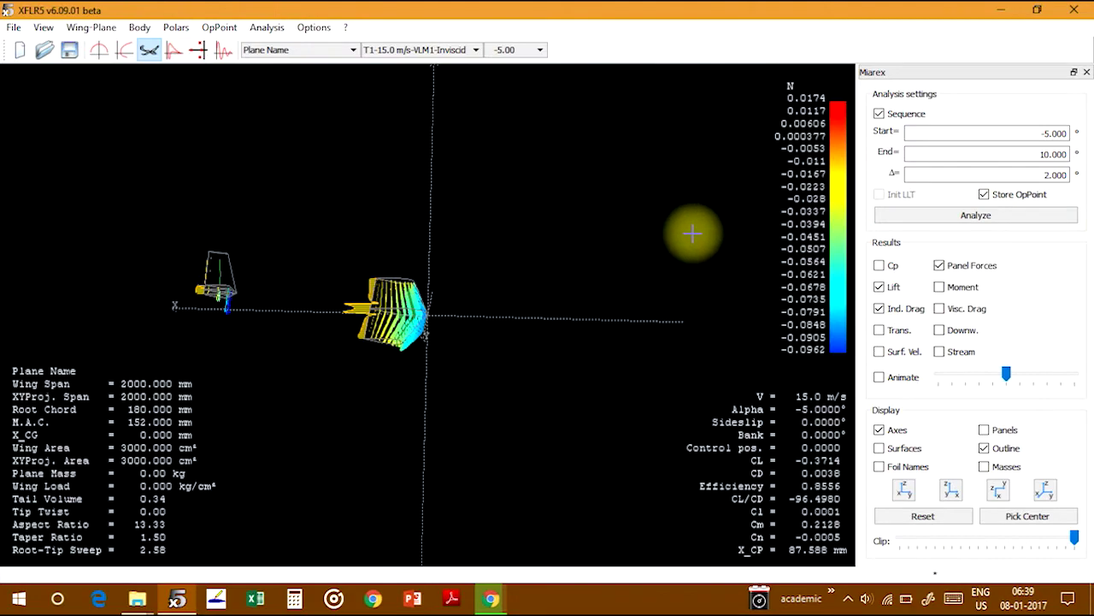
pyautogui.moveTo(694, 232); pyautogui.dragTo(655, 196)
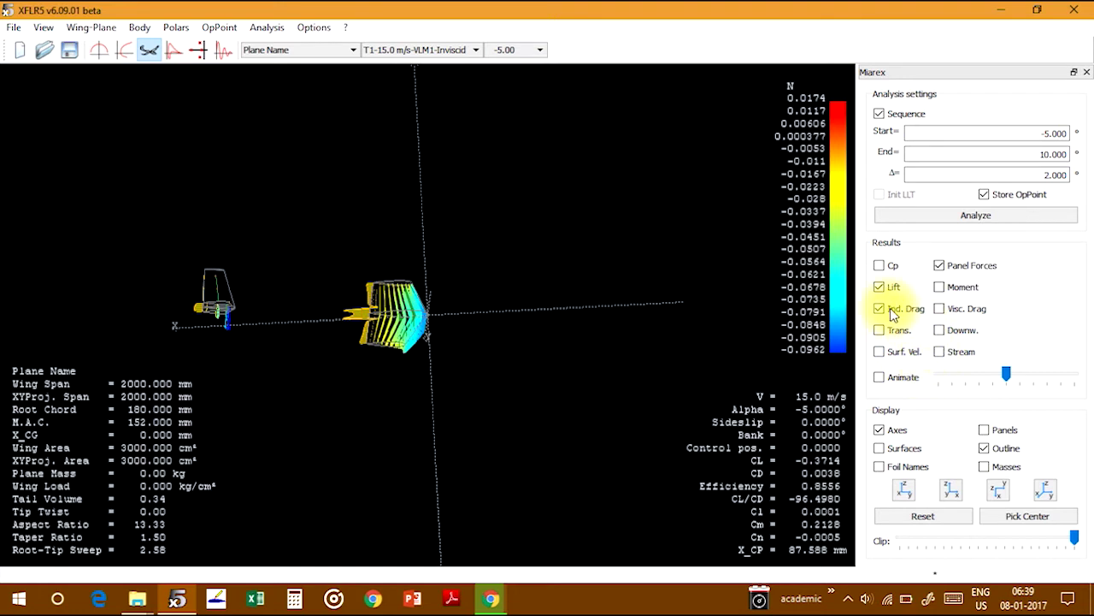
pyautogui.click(878, 287)
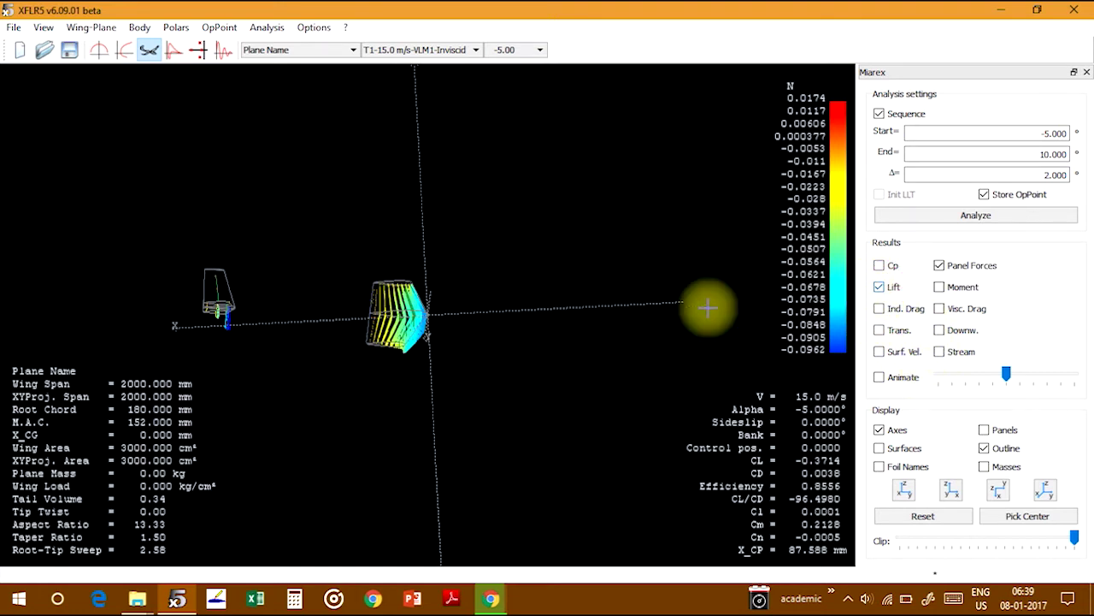
pyautogui.moveTo(579, 313); pyautogui.dragTo(462, 411)
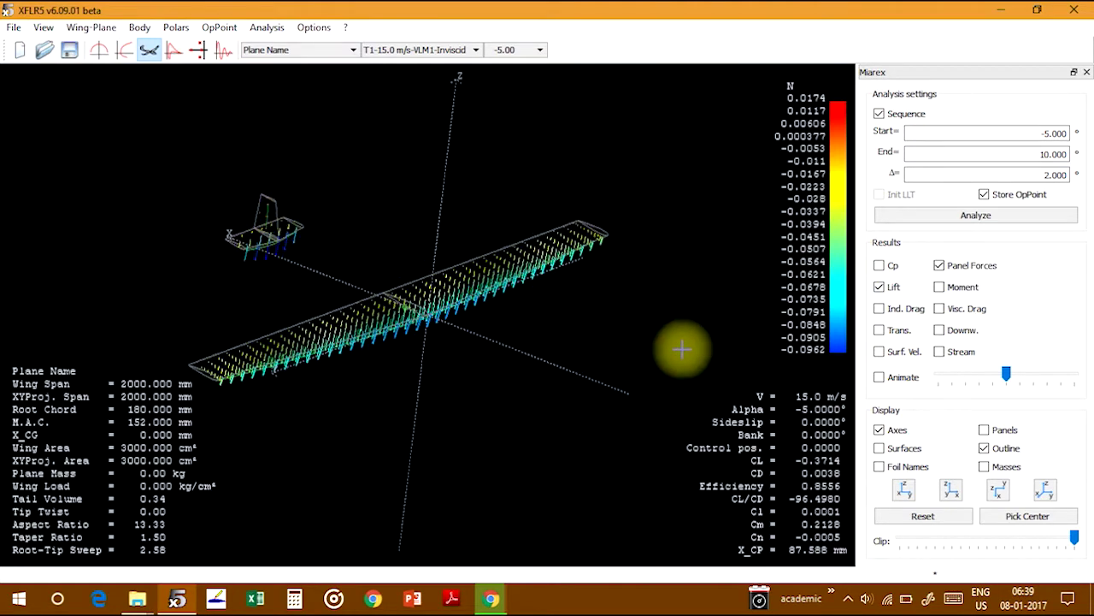
pyautogui.moveTo(680, 350); pyautogui.dragTo(650, 336)
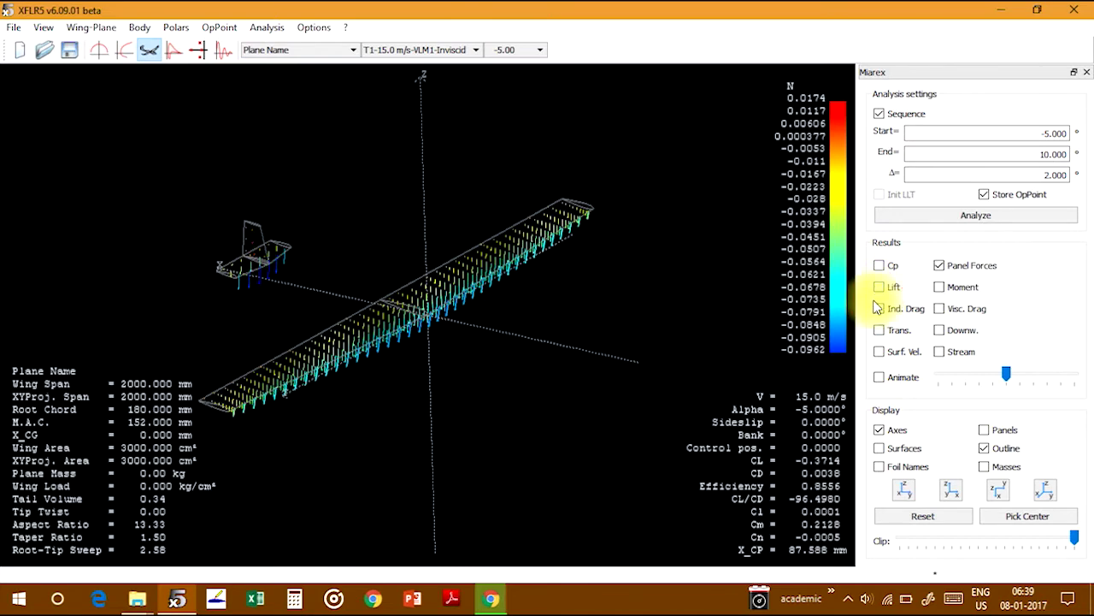
pyautogui.click(941, 266)
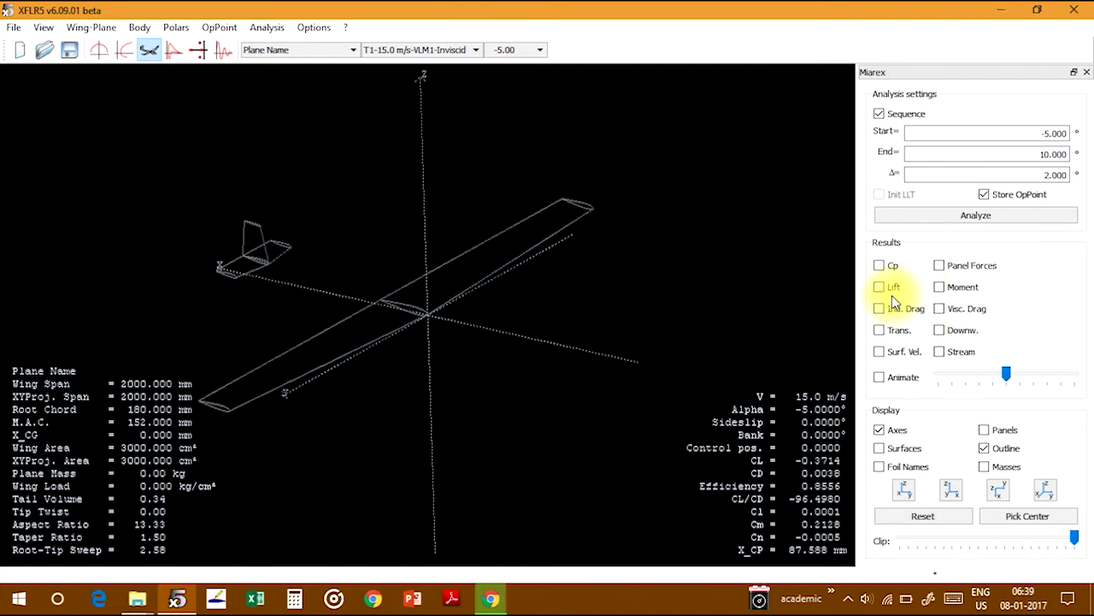
pyautogui.click(880, 309)
# Step: Inspect induced drag at the 9° and 5° operating points, then hide the drag lines
pyautogui.moveTo(599, 273); pyautogui.dragTo(652, 297)
pyautogui.click(531, 51)
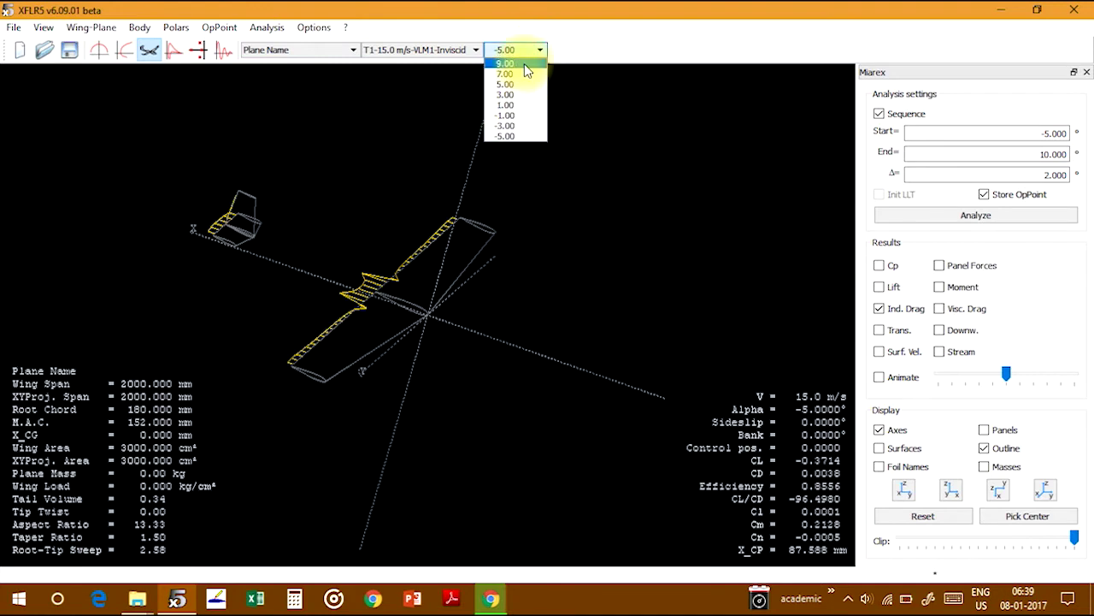
pyautogui.click(511, 68)
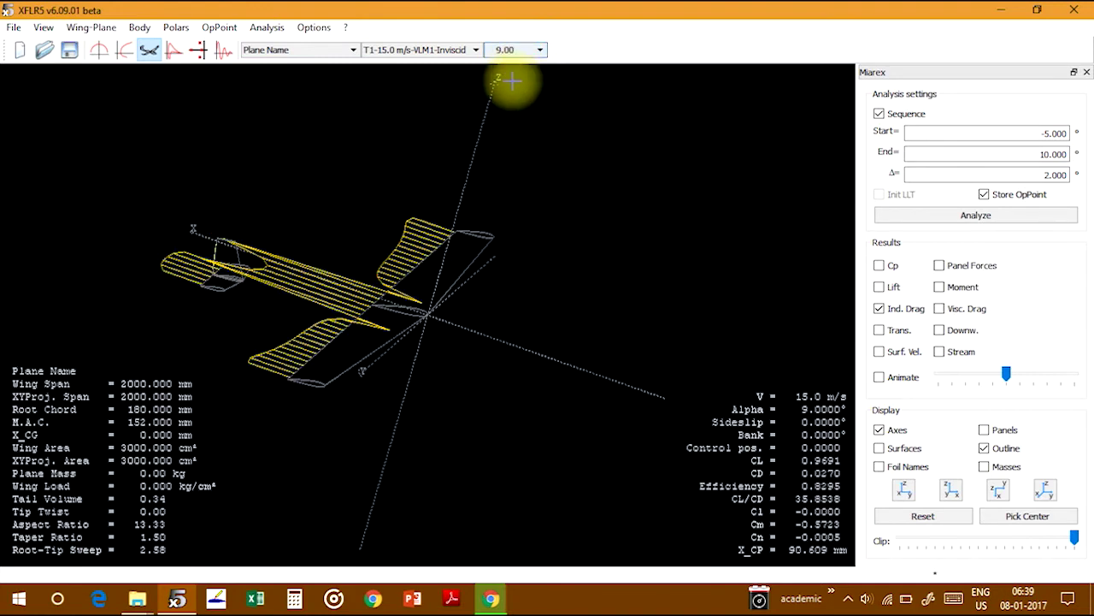
pyautogui.moveTo(418, 189); pyautogui.dragTo(388, 253)
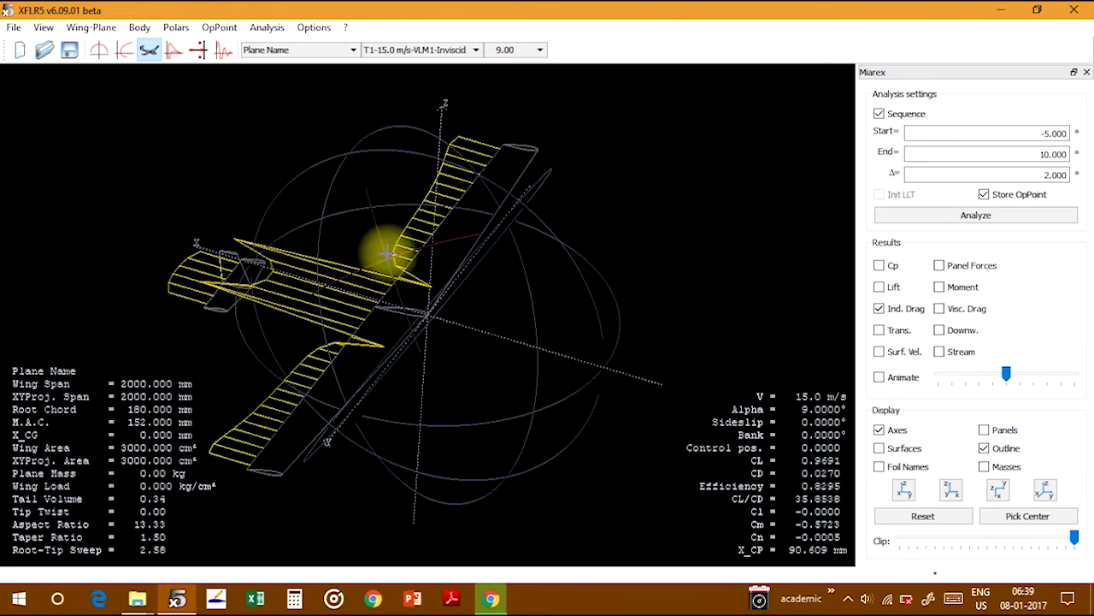
pyautogui.click(521, 85)
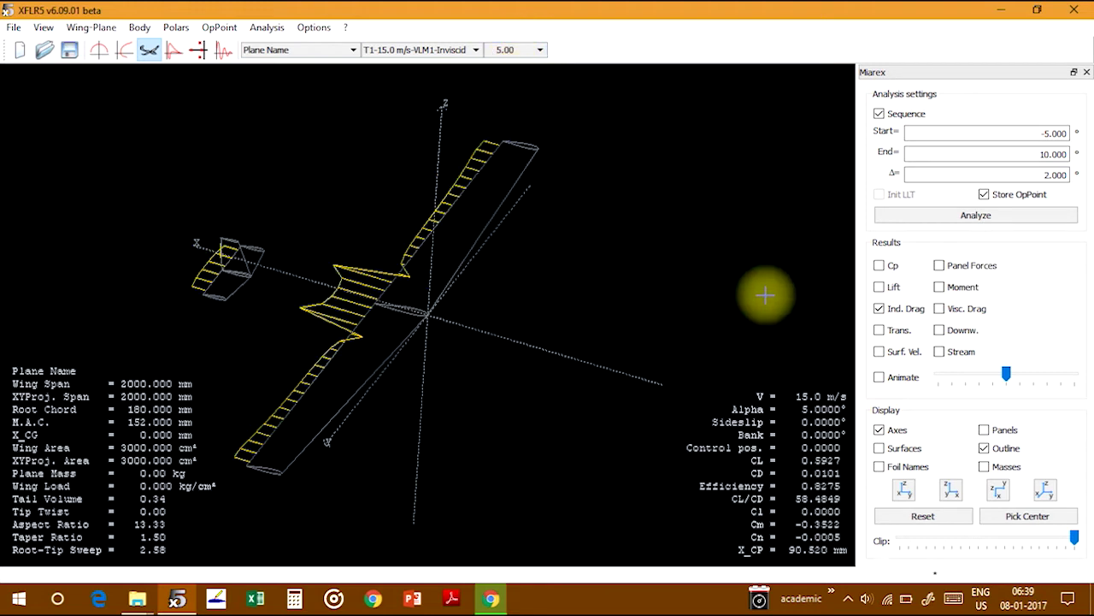
pyautogui.click(880, 309)
# Step: Show downwash and streamlines at 5° alpha, then remove the streamlines
pyautogui.click(939, 331)
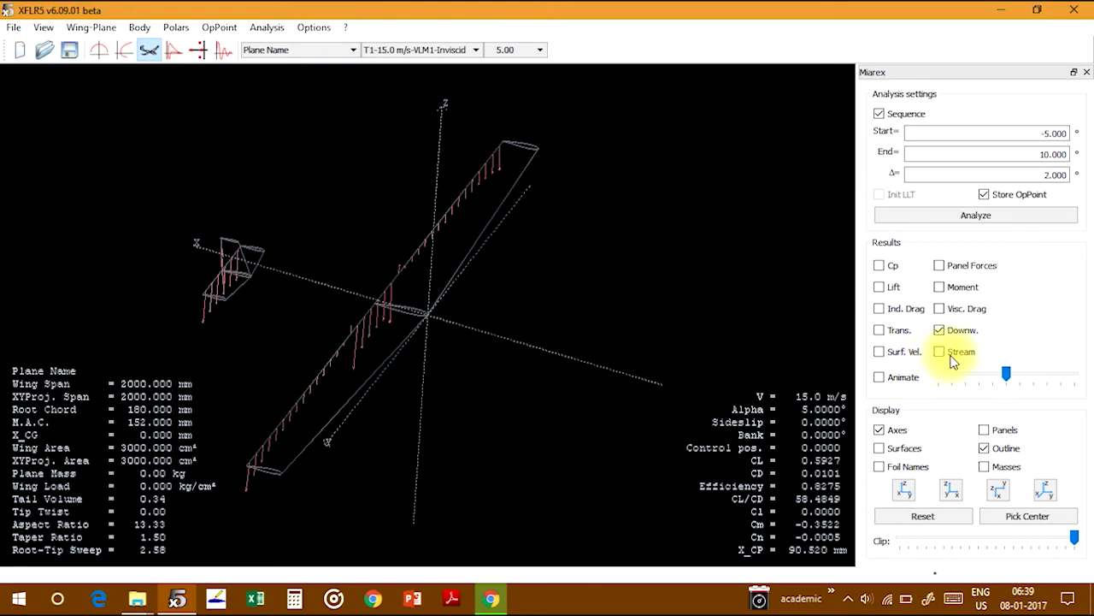
pyautogui.click(942, 352)
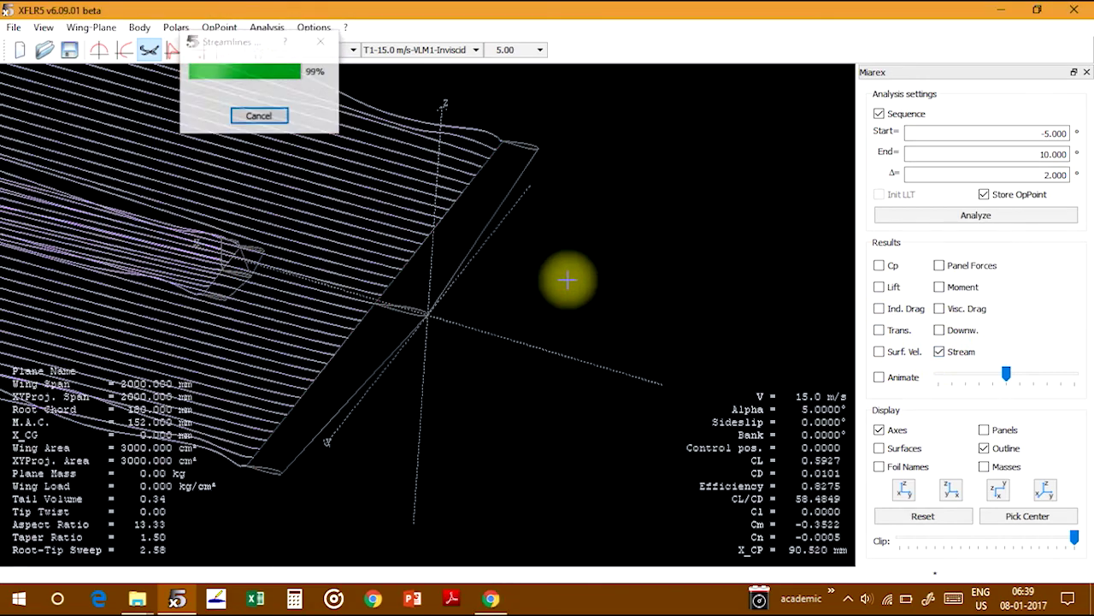
pyautogui.moveTo(501, 278); pyautogui.dragTo(479, 308)
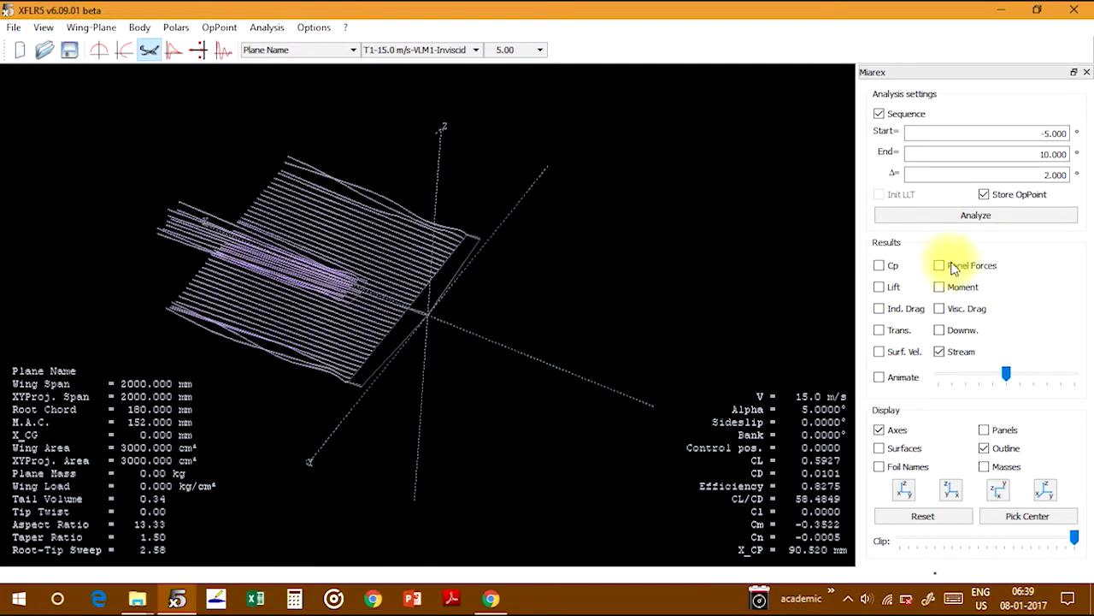
pyautogui.click(939, 352)
# Step: Inspect panel forces at 5°, then hide them and animate through the alpha values
pyautogui.click(940, 265)
pyautogui.moveTo(564, 300); pyautogui.dragTo(528, 245)
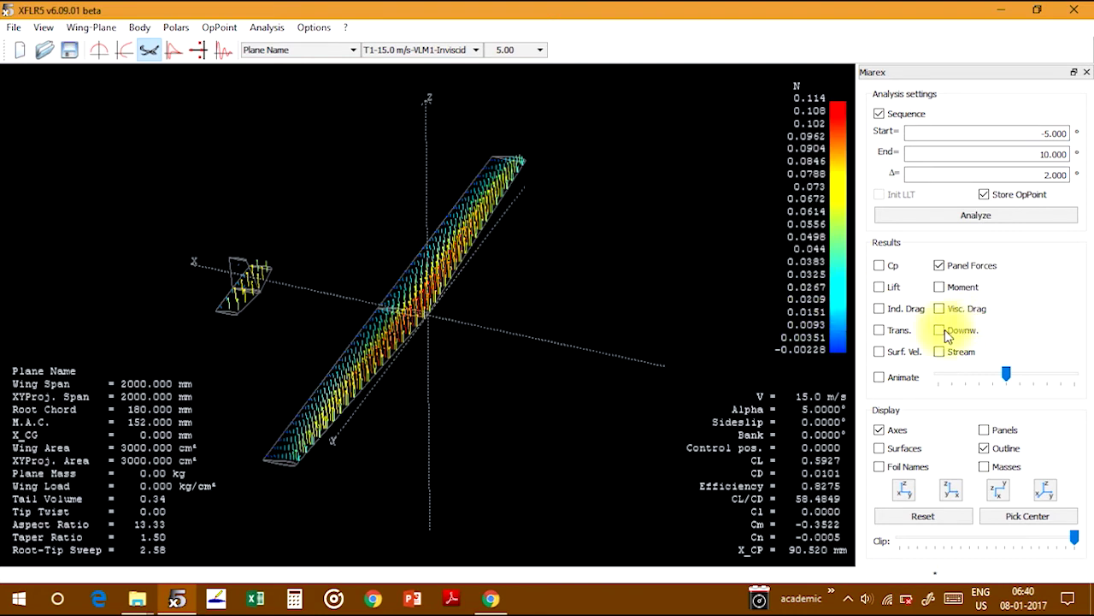
pyautogui.click(939, 266)
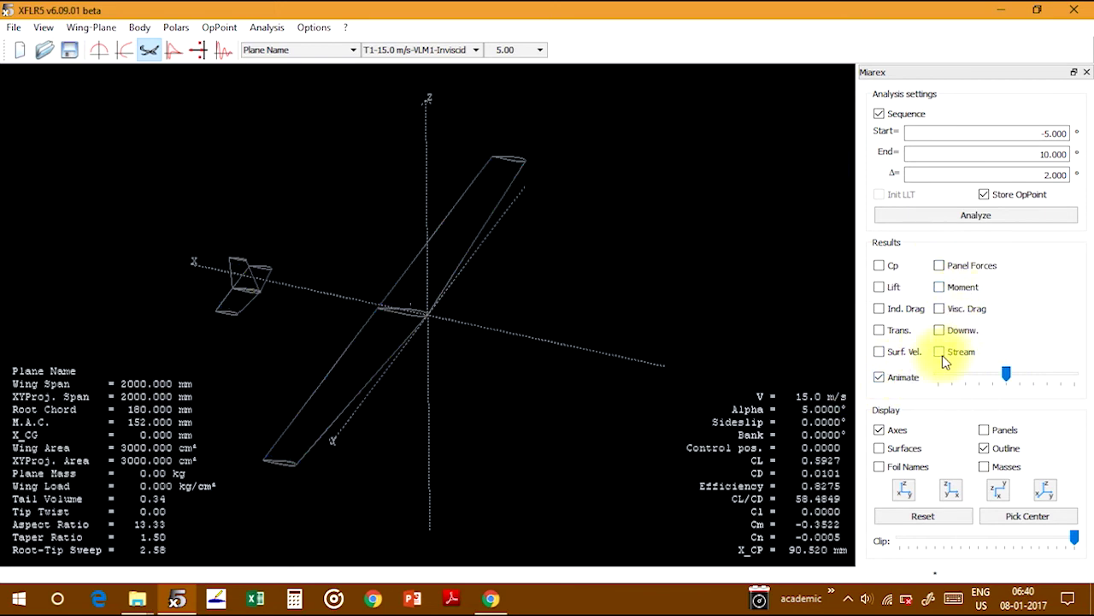
pyautogui.click(943, 355)
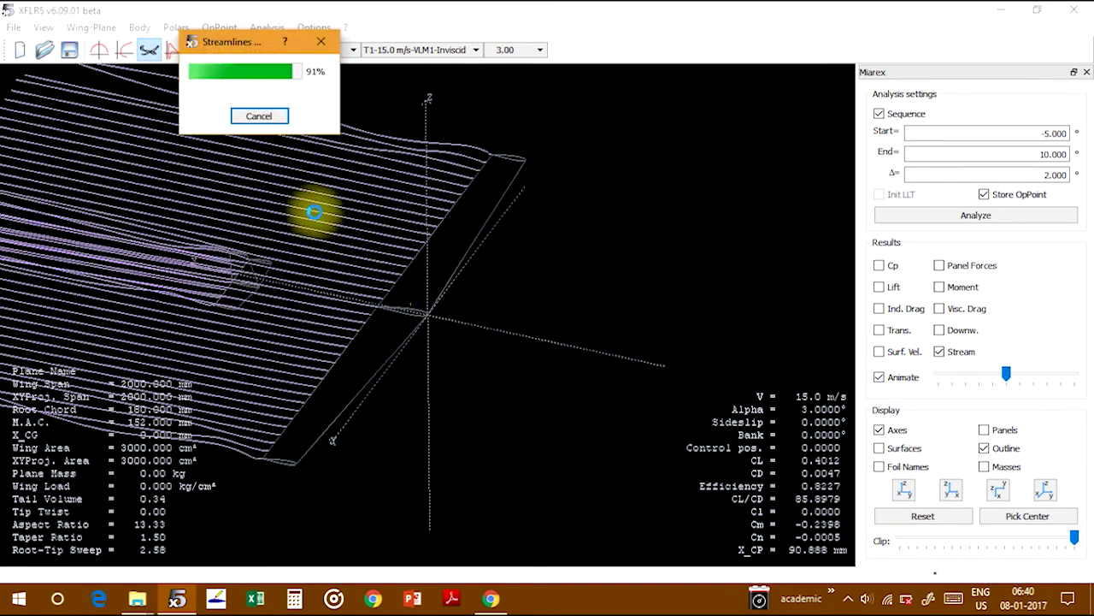
# Step: Stop the alpha animation at 9° and rotate to view the streamlines
pyautogui.click(879, 377)
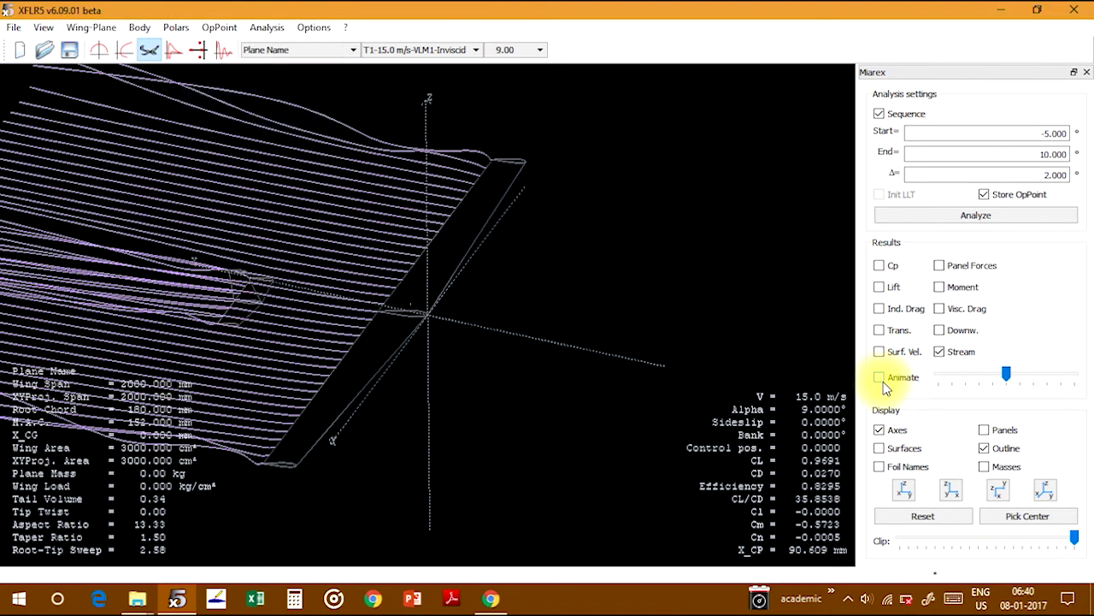
pyautogui.moveTo(516, 300); pyautogui.dragTo(488, 263)
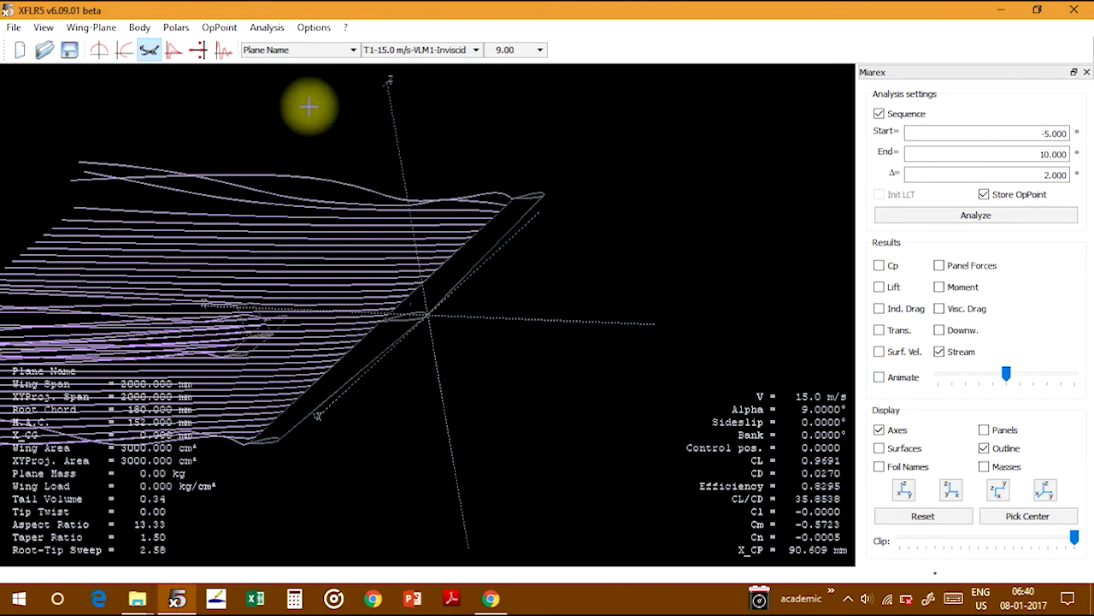
# Step: Show the T1-15.0 m/s-VLM1-Inviscid polar graphs, zooming CL–Alpha to -6…10 and shifting CL–CD left
pyautogui.click(126, 52)
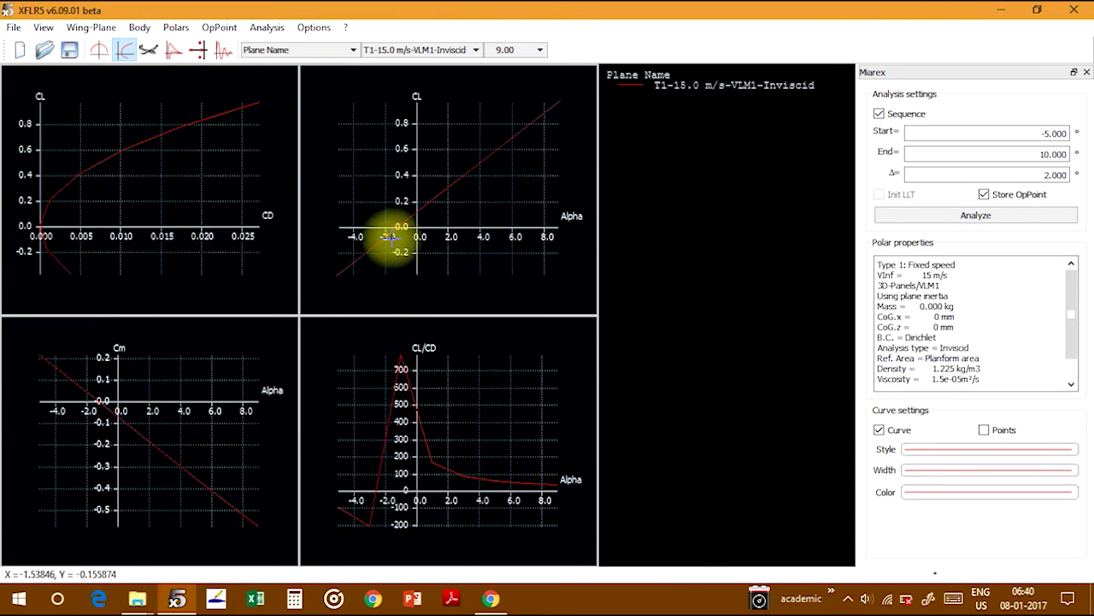
pyautogui.scroll(-2, 389, 238)
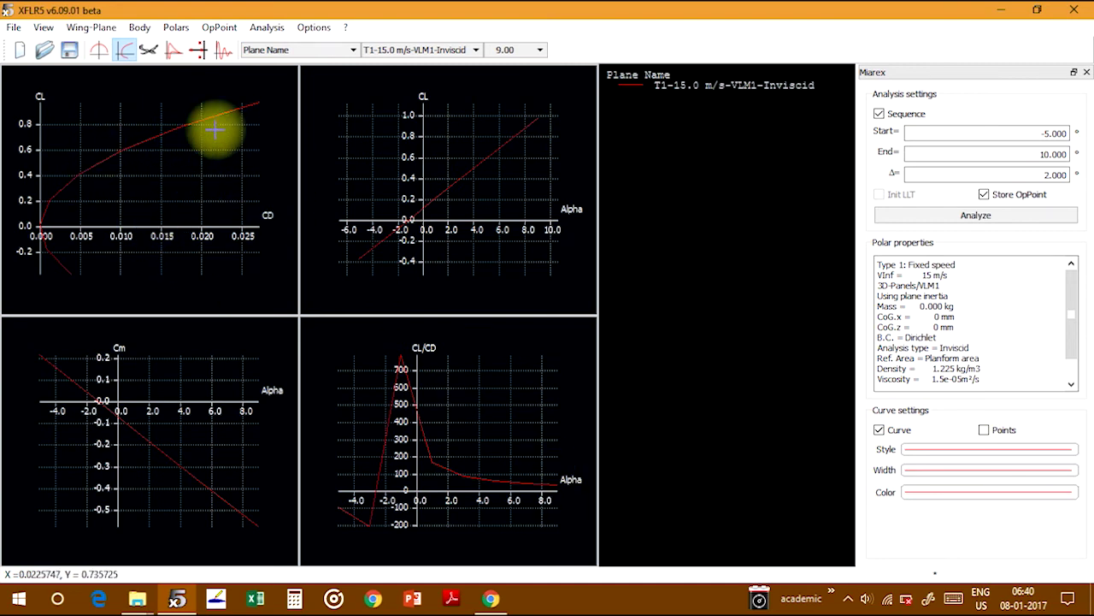
pyautogui.scroll(5, 179, 190)
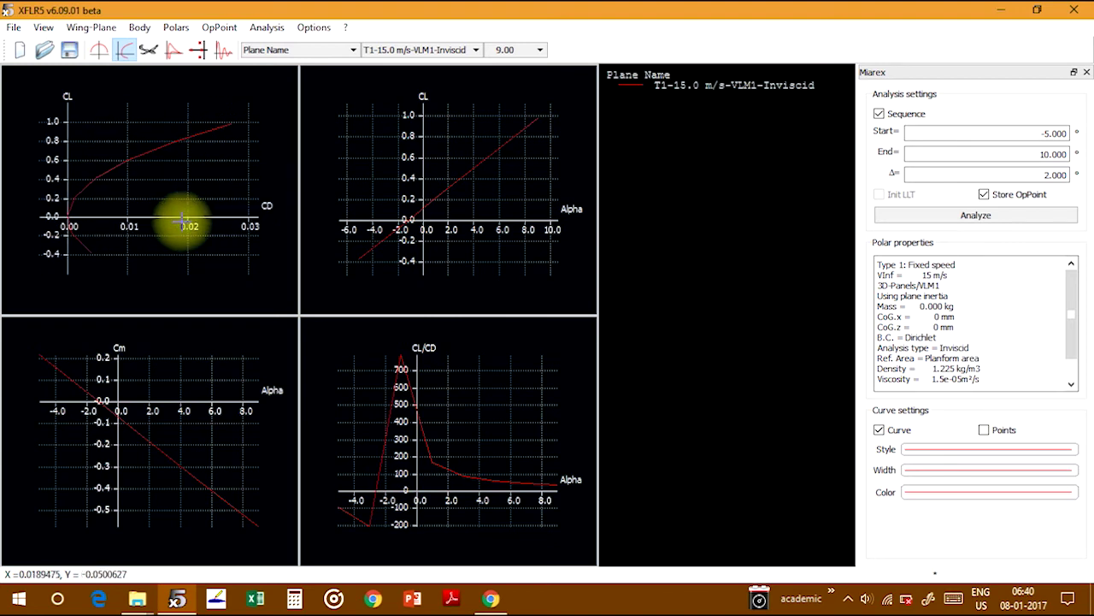
pyautogui.scroll(3, 176, 194)
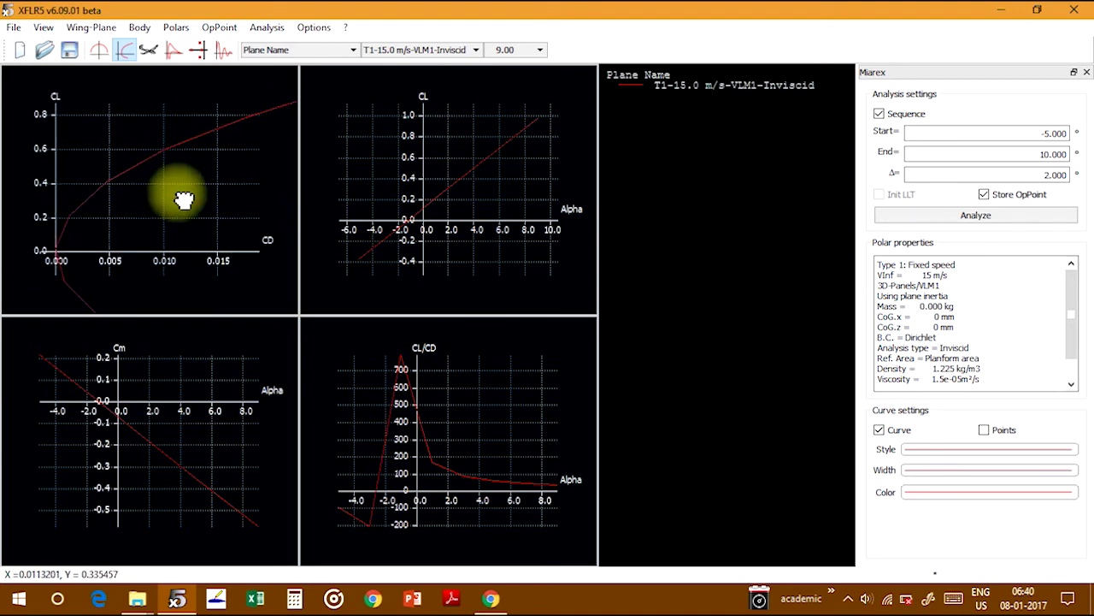
pyautogui.scroll(-3, 174, 192)
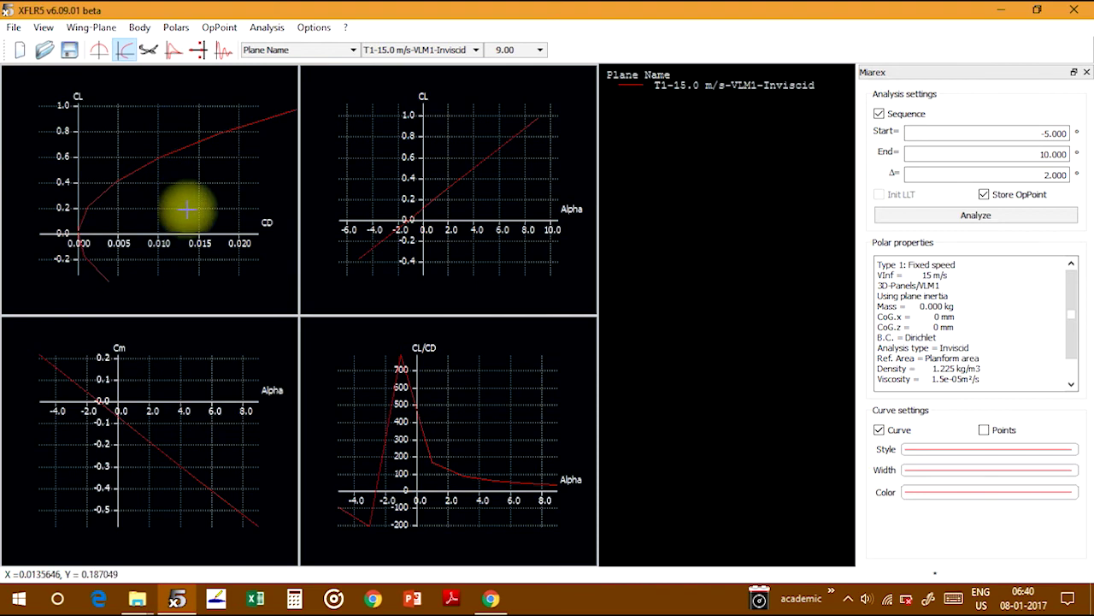
pyautogui.moveTo(187, 209); pyautogui.dragTo(171, 206)
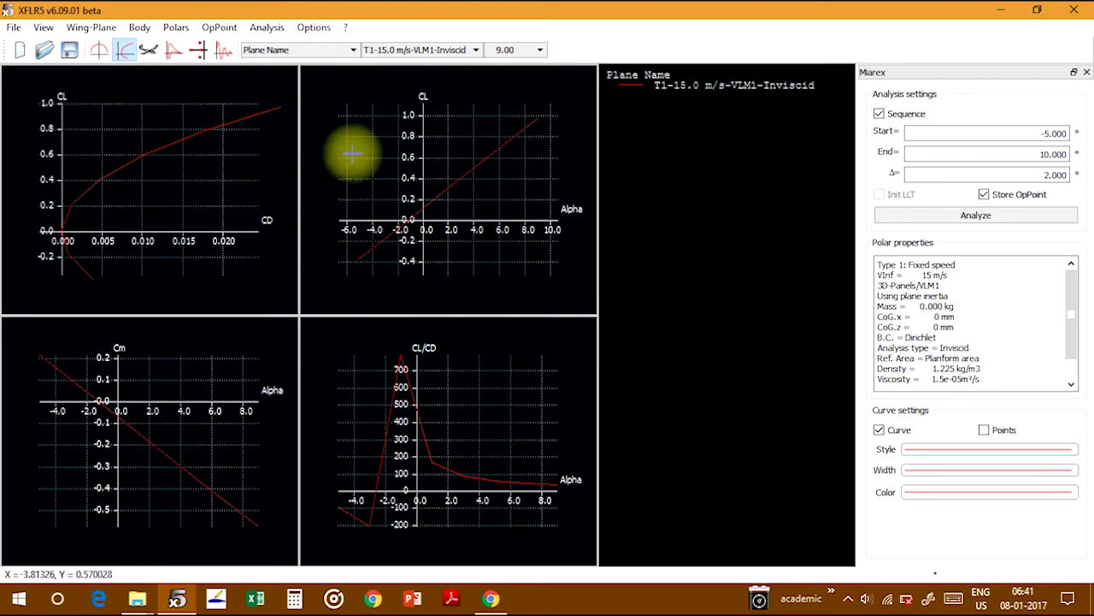
# Step: Return to the 3D plane view and rotate it to see the 9° alpha streamlines from the front
pyautogui.click(151, 56)
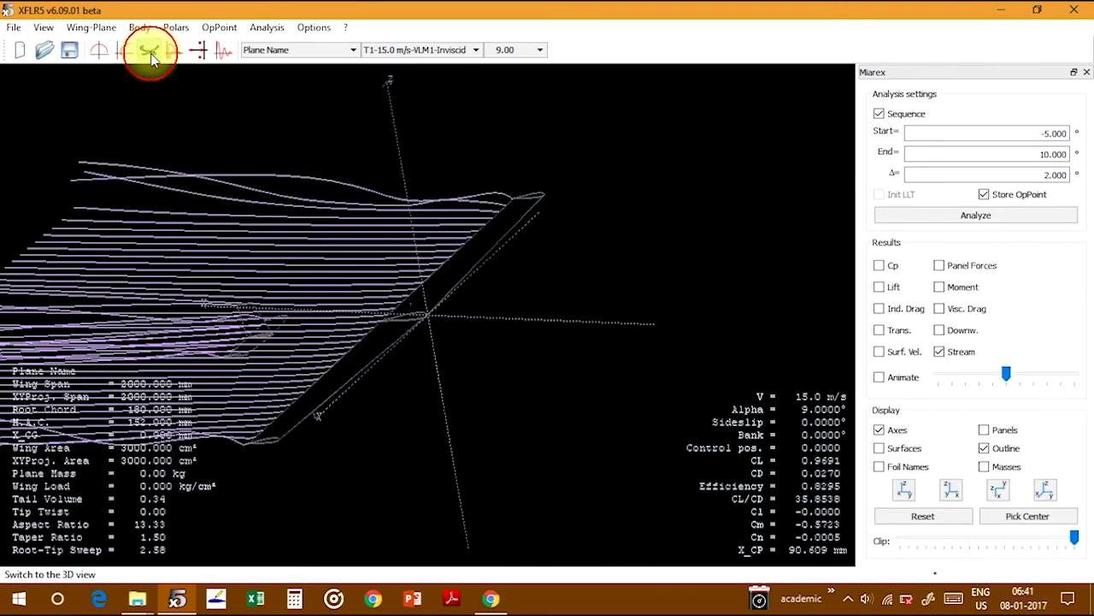
pyautogui.moveTo(471, 300); pyautogui.dragTo(476, 357)
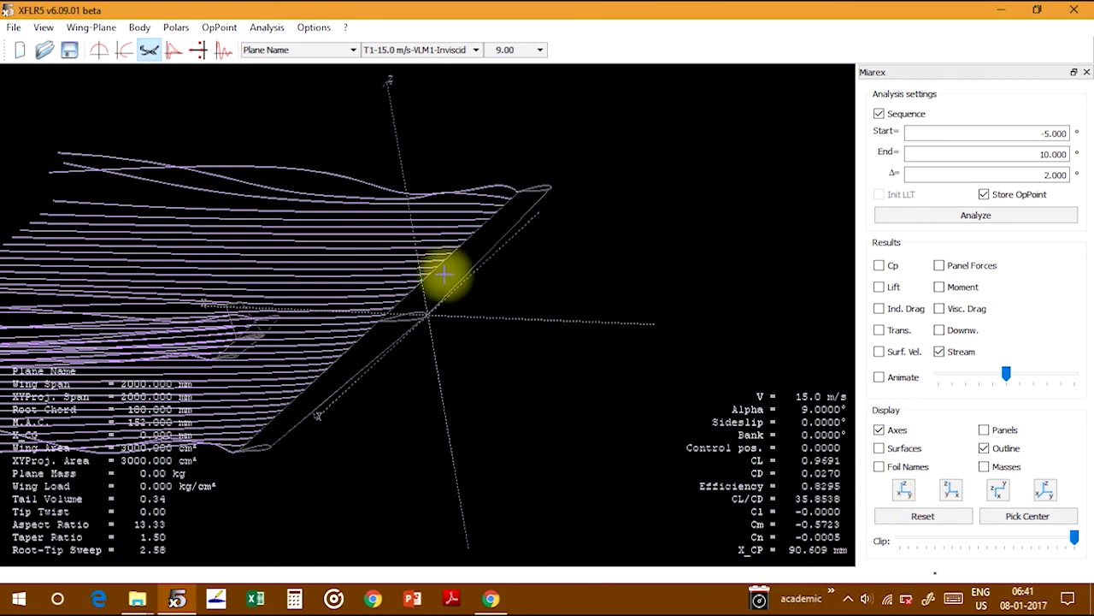
pyautogui.moveTo(449, 274); pyautogui.dragTo(432, 297)
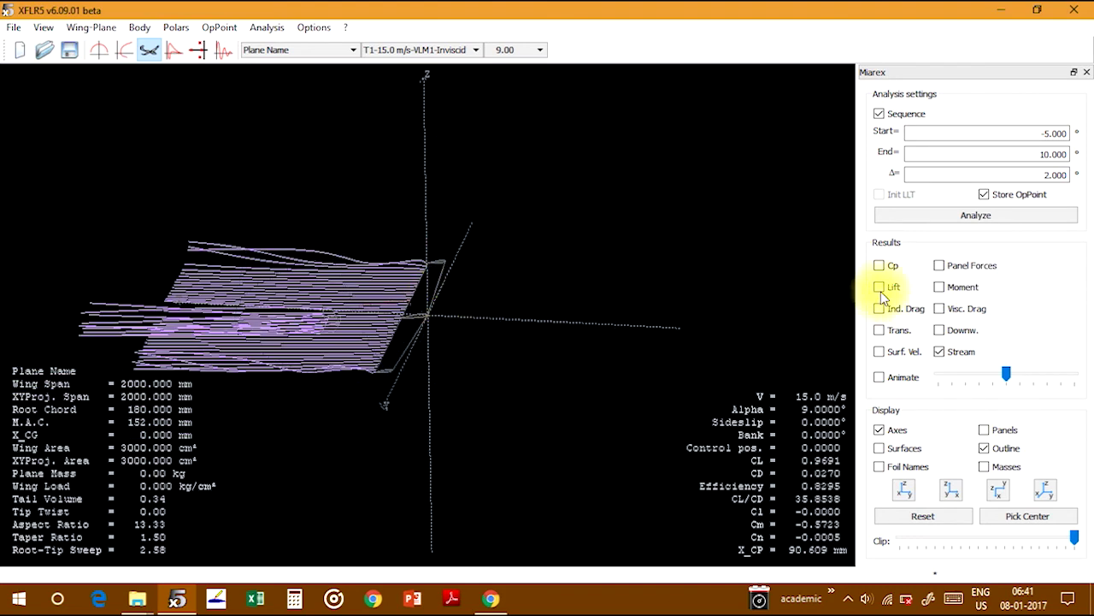